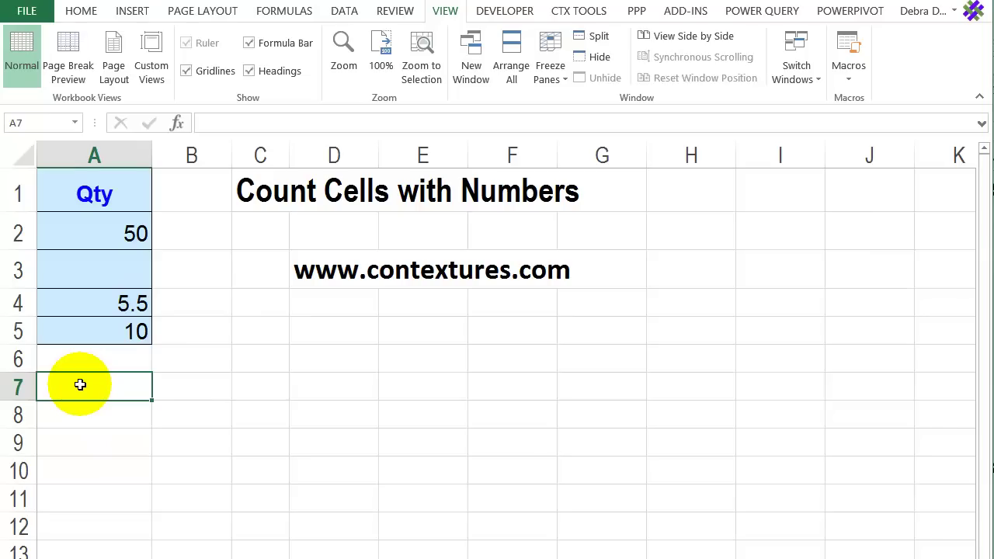
# Enter =COUNT(A1:A5) in cell A7 to count the cells with numbers, keeping A7 as the selected cell.
pyautogui.write('=')
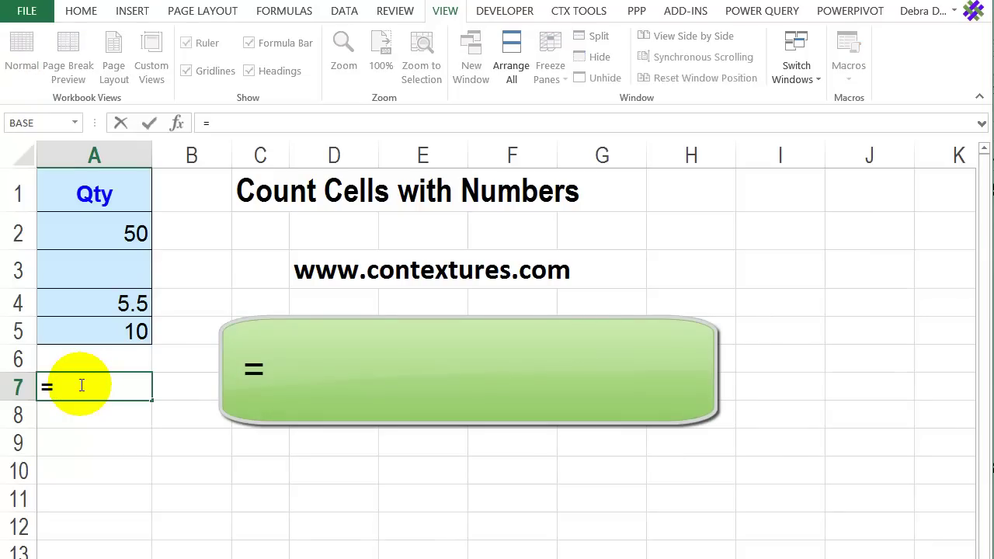
pyautogui.write('COUNT')
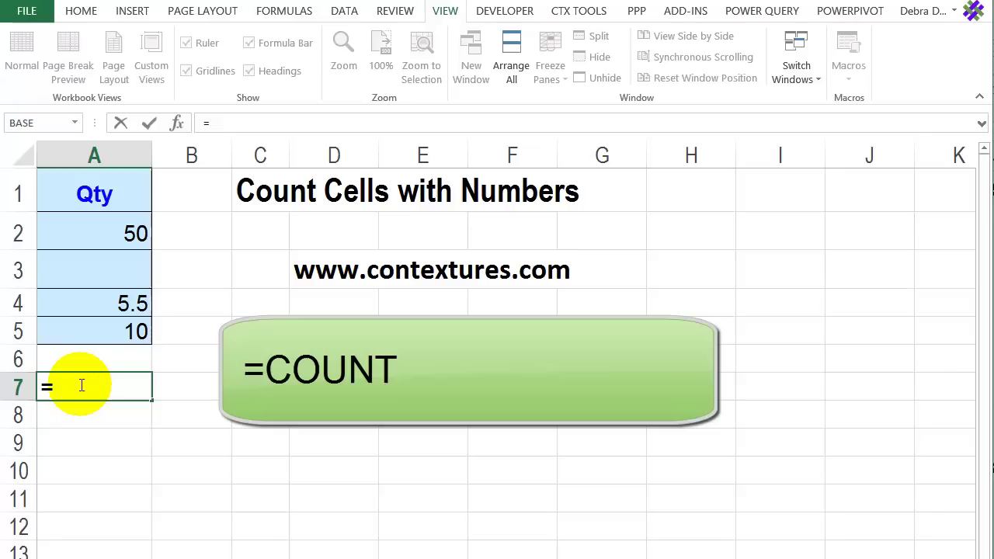
pyautogui.write('count')
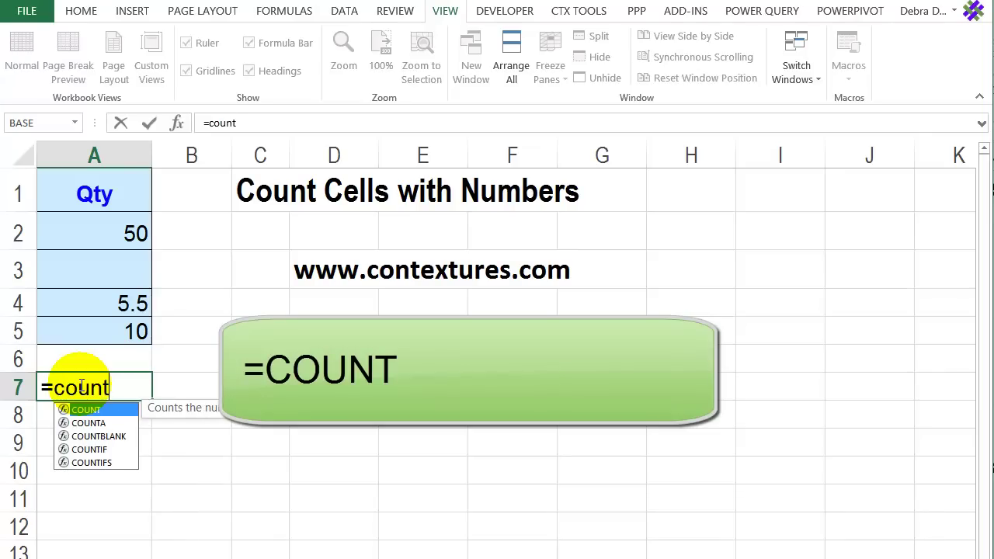
pyautogui.write('(')
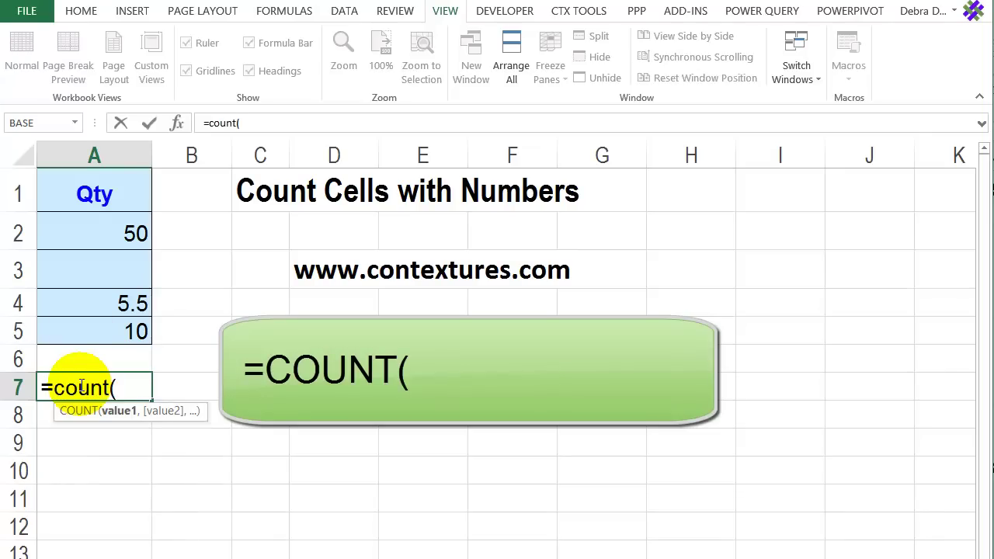
pyautogui.moveTo(93, 186); pyautogui.dragTo(95, 332)
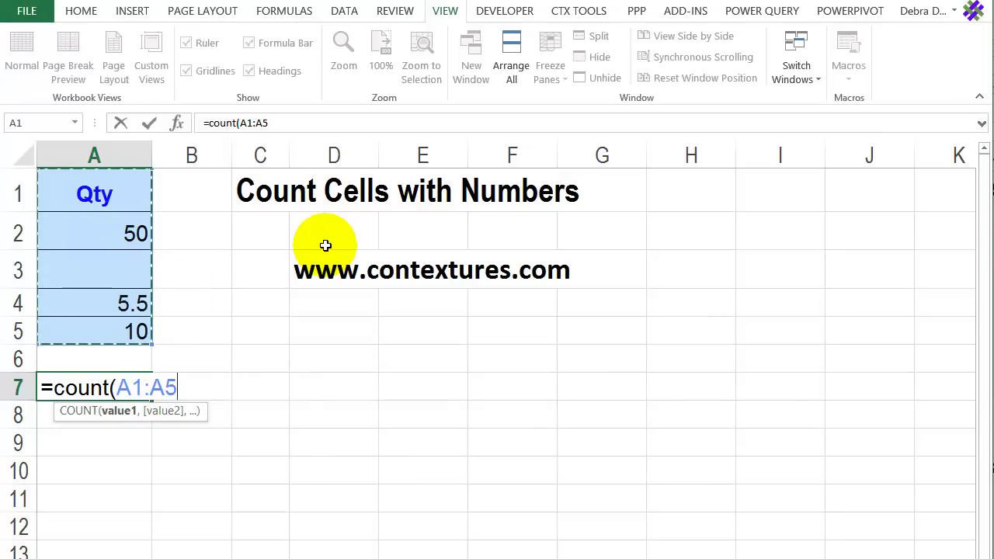
pyautogui.press('Return')
pyautogui.click(117, 390)
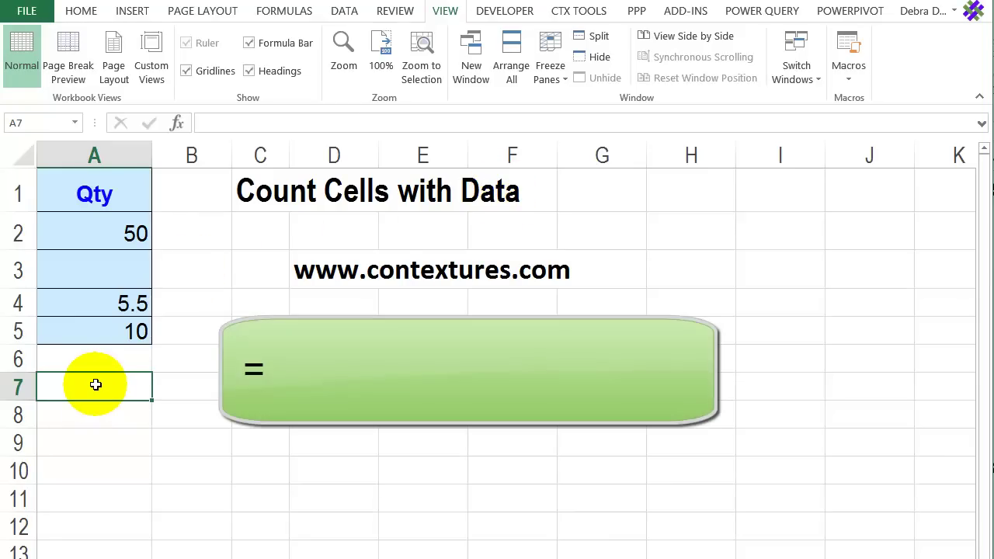
# Enter =COUNTA(A1:A5) in cell A7 of the "Count Cells with Data" sheet to count the non-empty cells.
pyautogui.write('=')
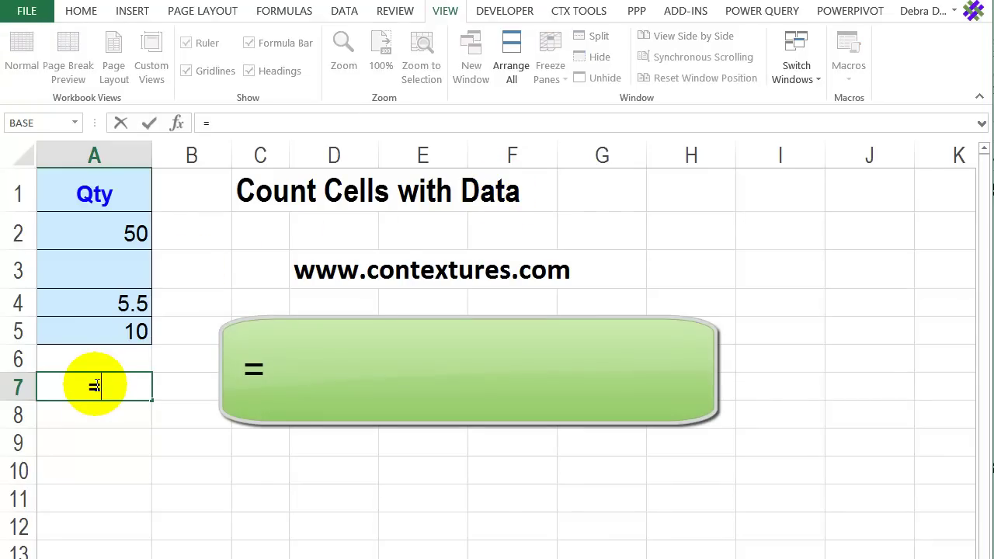
pyautogui.write('counta')
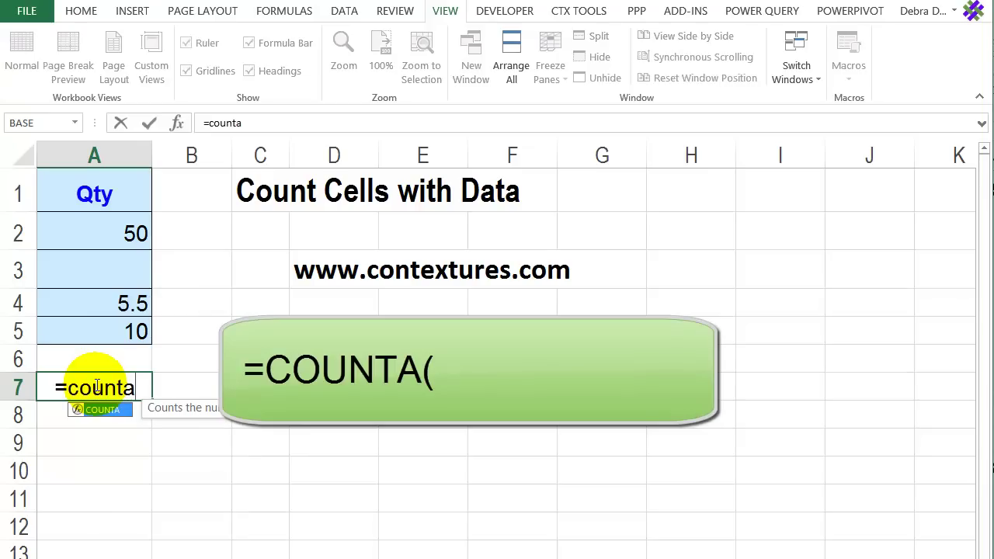
pyautogui.write('(')
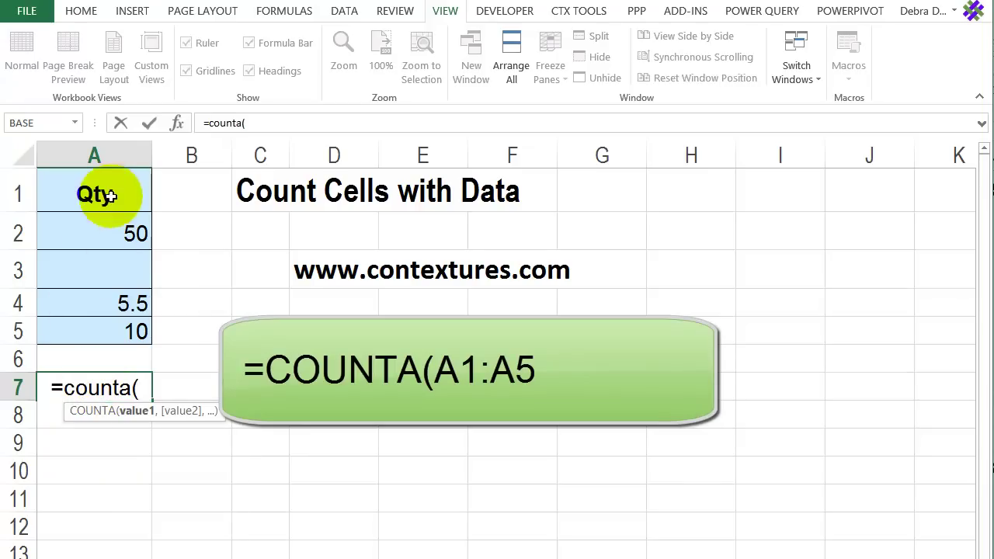
pyautogui.moveTo(94, 194); pyautogui.dragTo(108, 331)
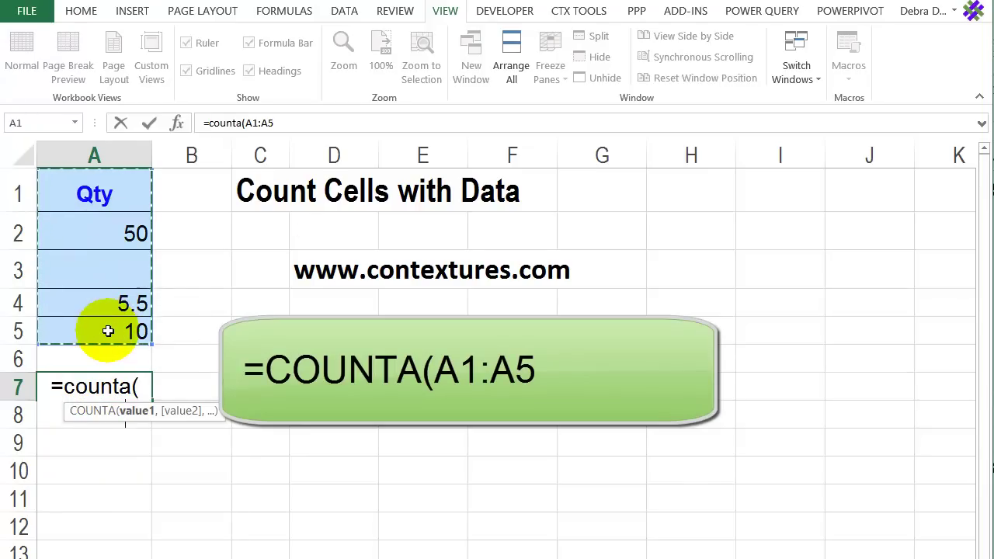
pyautogui.press('Return')
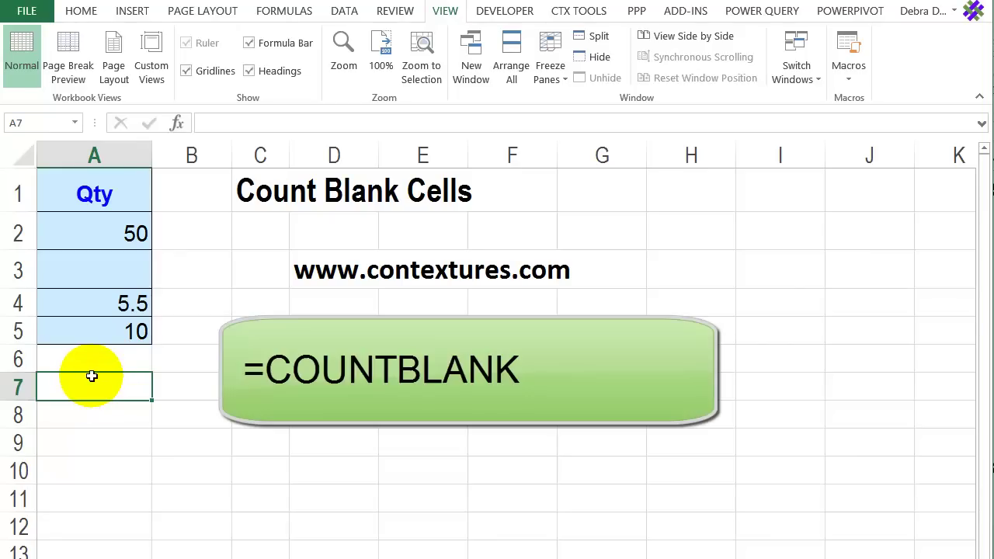
# Enter =COUNTBLANK(A1:A5) in cell A7 of the "Count Blank Cells" sheet to count the empty cells.
pyautogui.write('=')
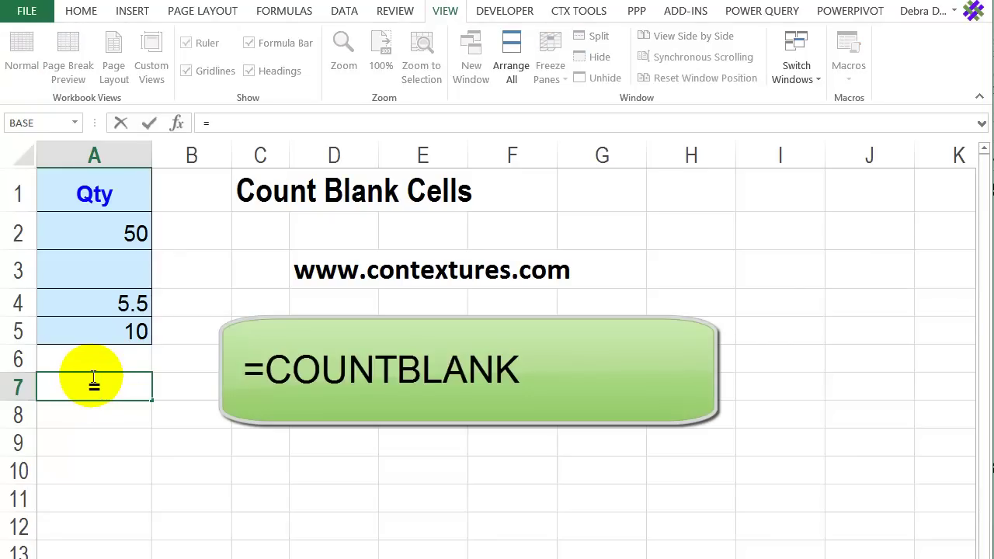
pyautogui.write('countblank')
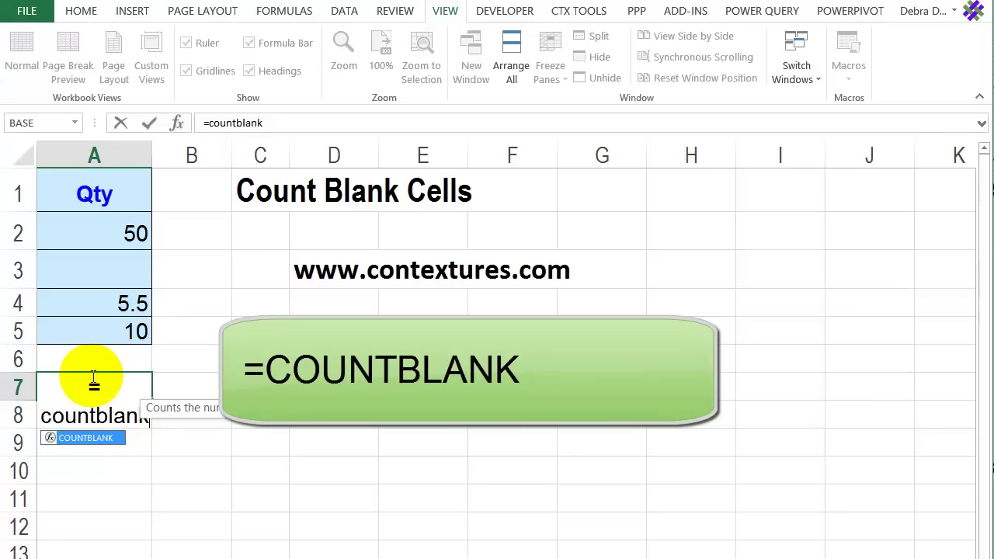
pyautogui.write('(')
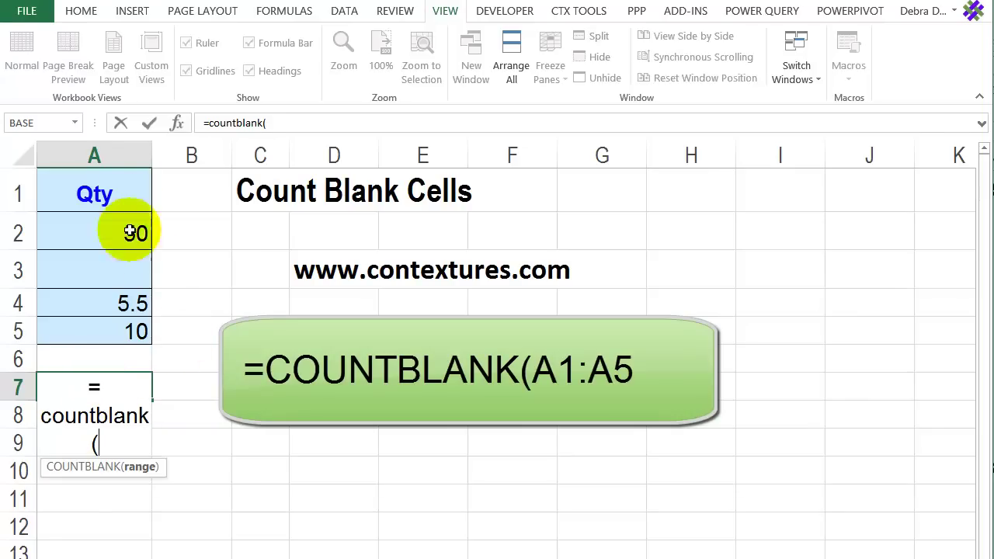
pyautogui.moveTo(122, 174); pyautogui.dragTo(112, 327)
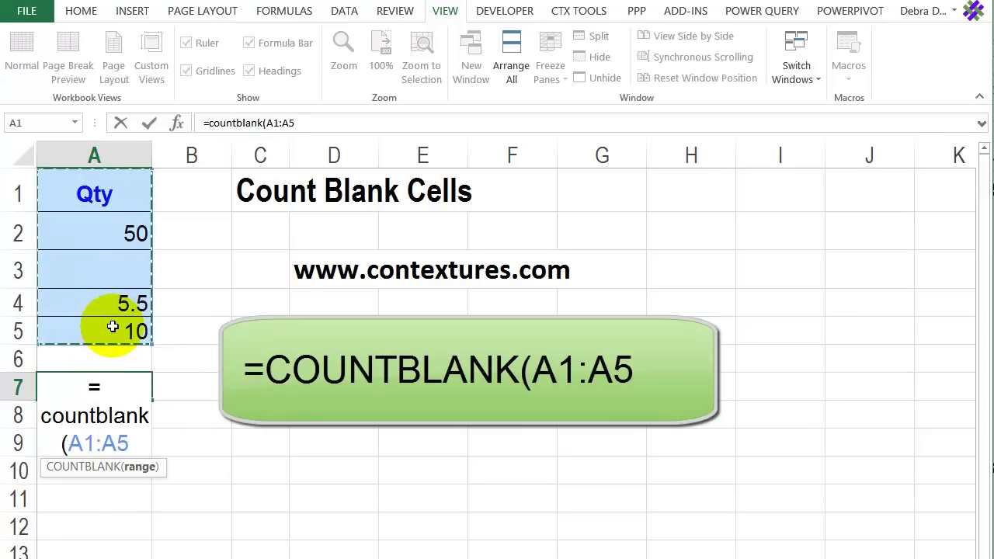
pyautogui.press('Return')
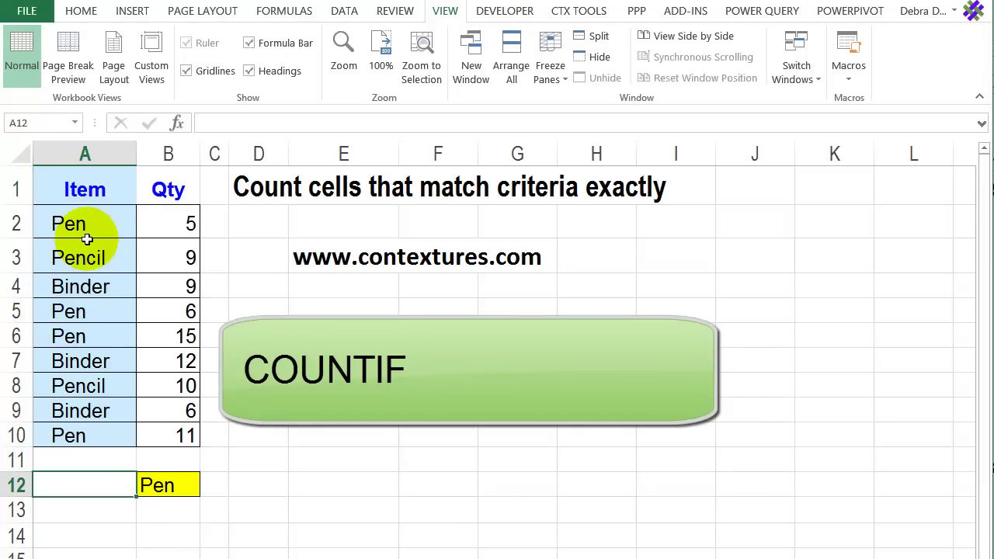
# Enter =COUNTIF(A1:A10,B12) in cell A12 to count the items that exactly match the criterion in B12.
pyautogui.click(180, 482)
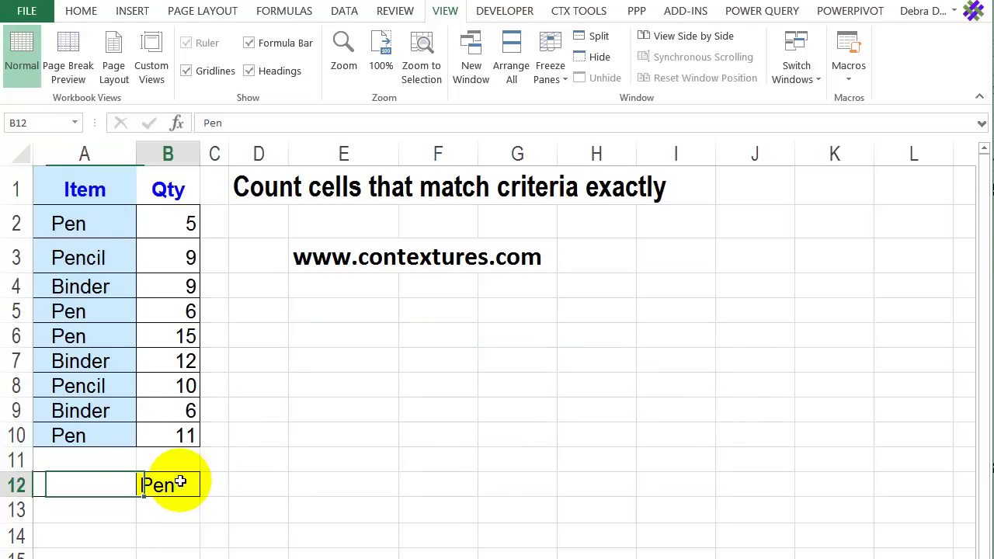
pyautogui.click(102, 487)
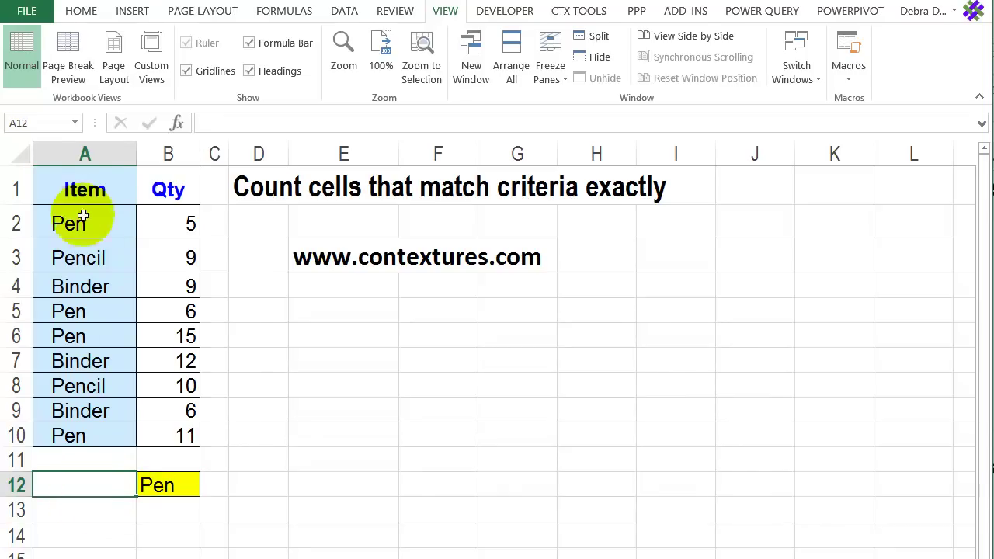
pyautogui.write('=')
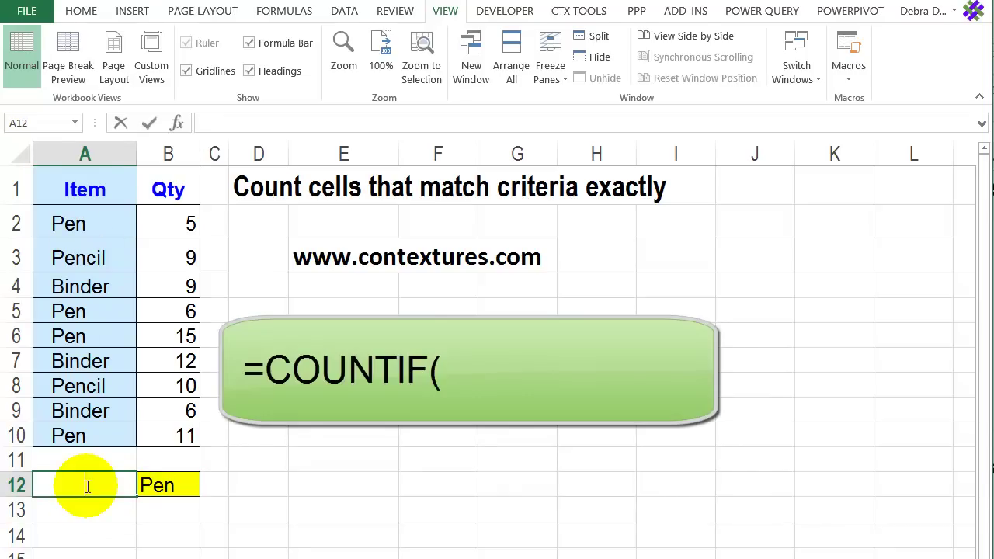
pyautogui.write('countif')
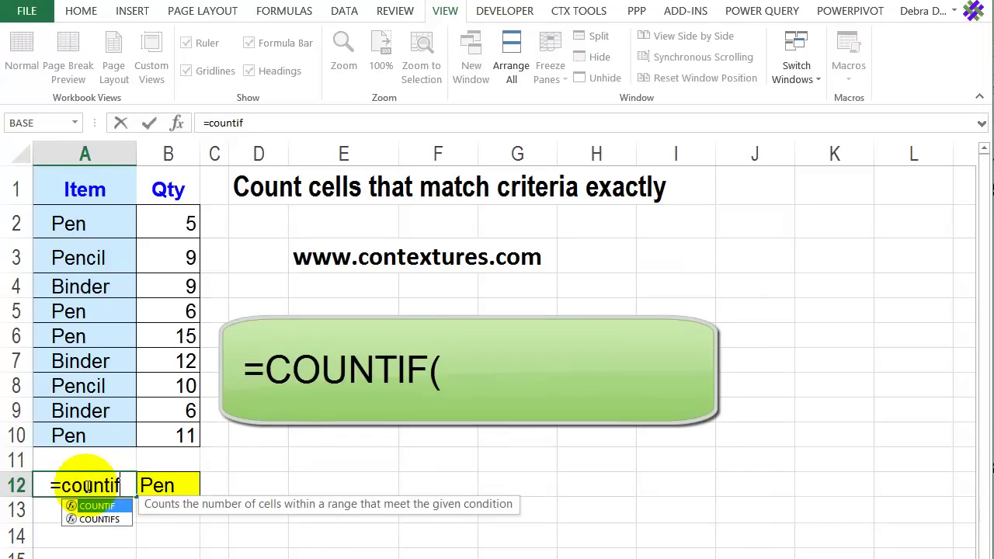
pyautogui.write('(')
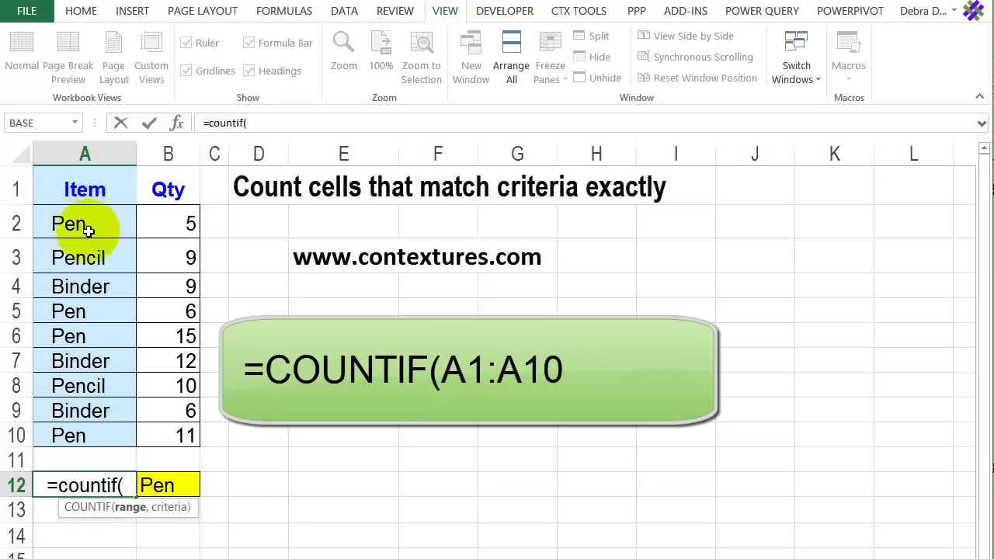
pyautogui.moveTo(87, 190); pyautogui.dragTo(73, 435)
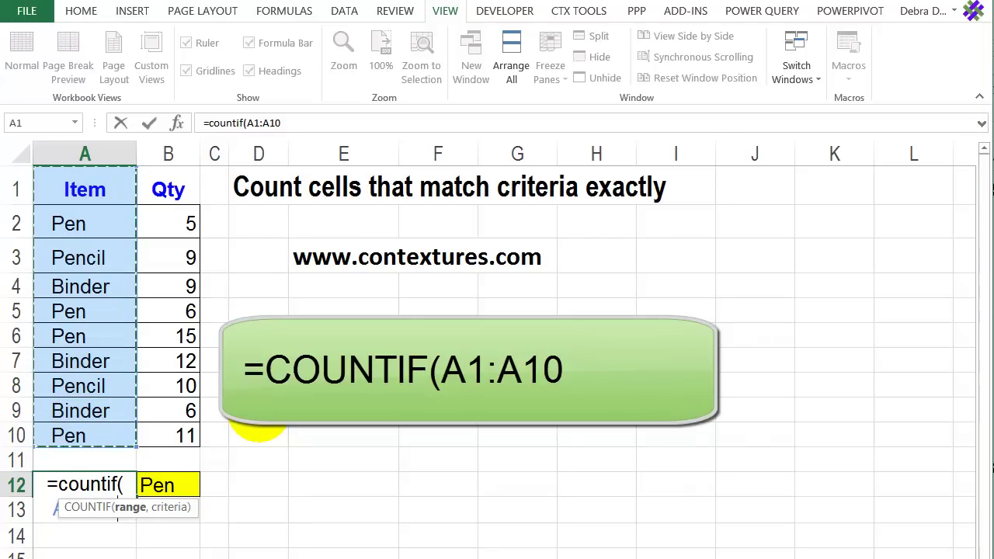
pyautogui.write(',')
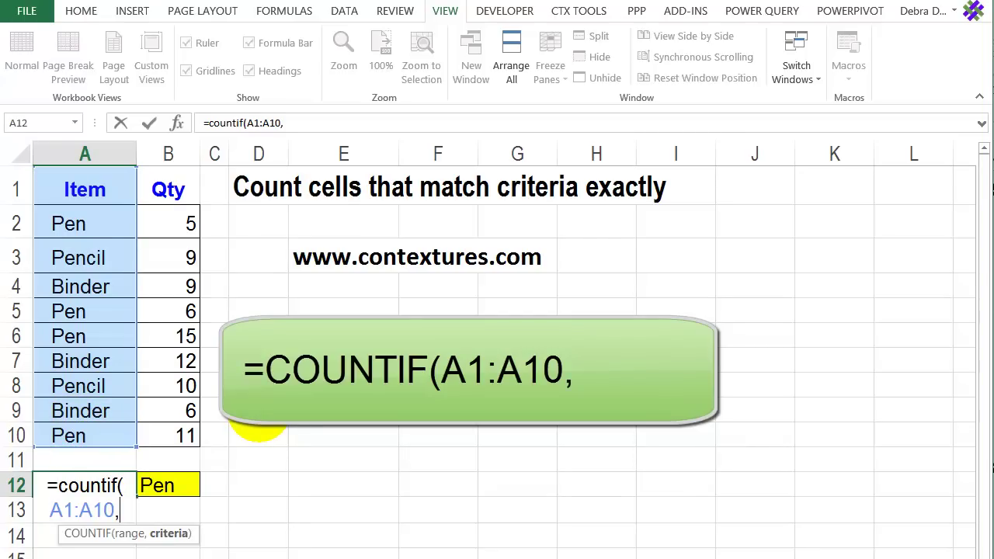
pyautogui.click(172, 484)
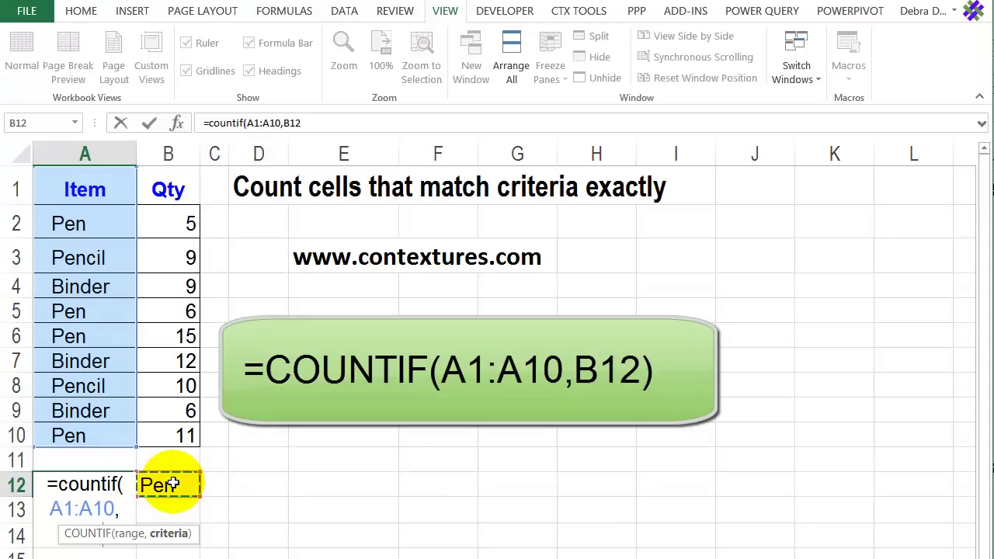
pyautogui.write(')')
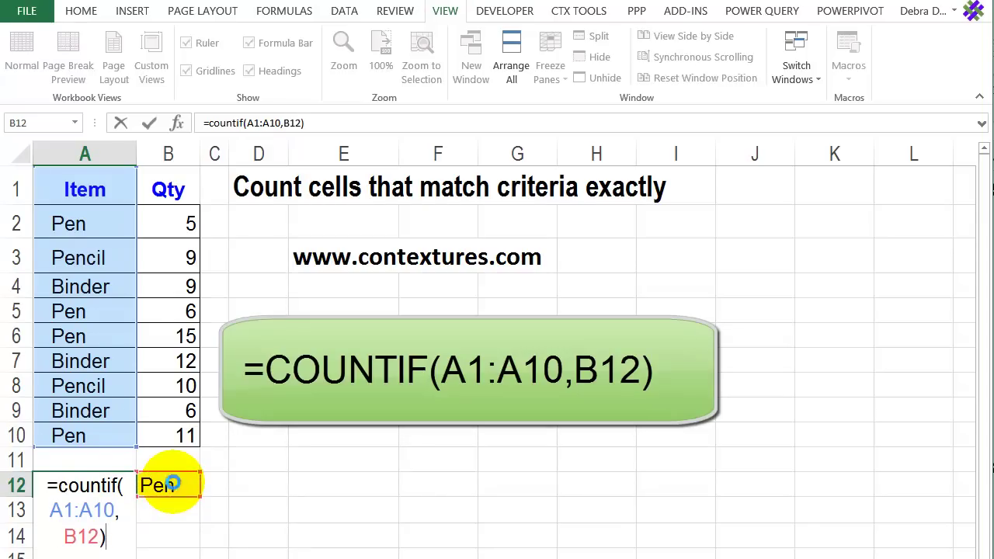
pyautogui.press('Return')
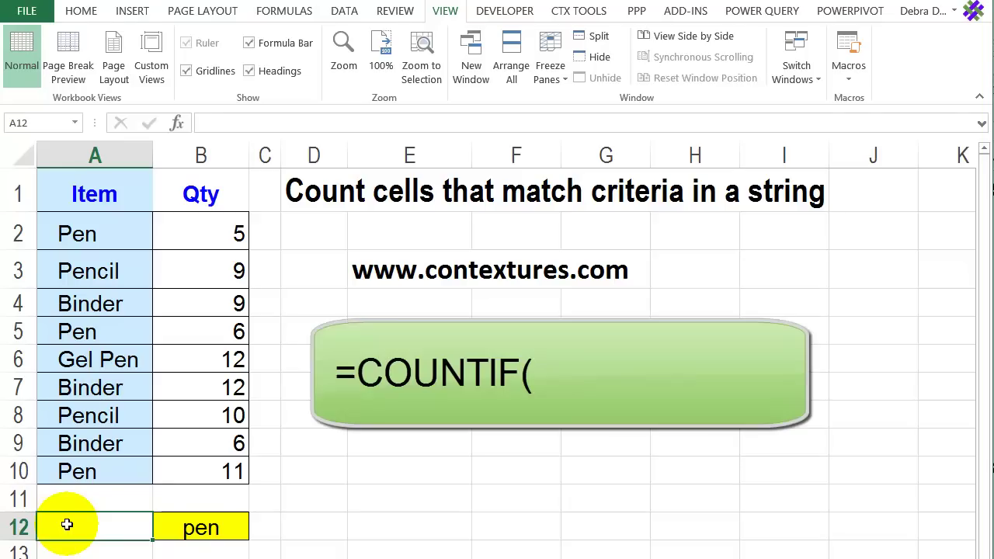
# Enter =COUNTIF(A1:A10,"*"&B12&"*") in cell A12 to count the items containing the text in B12 anywhere.
pyautogui.write('=c')
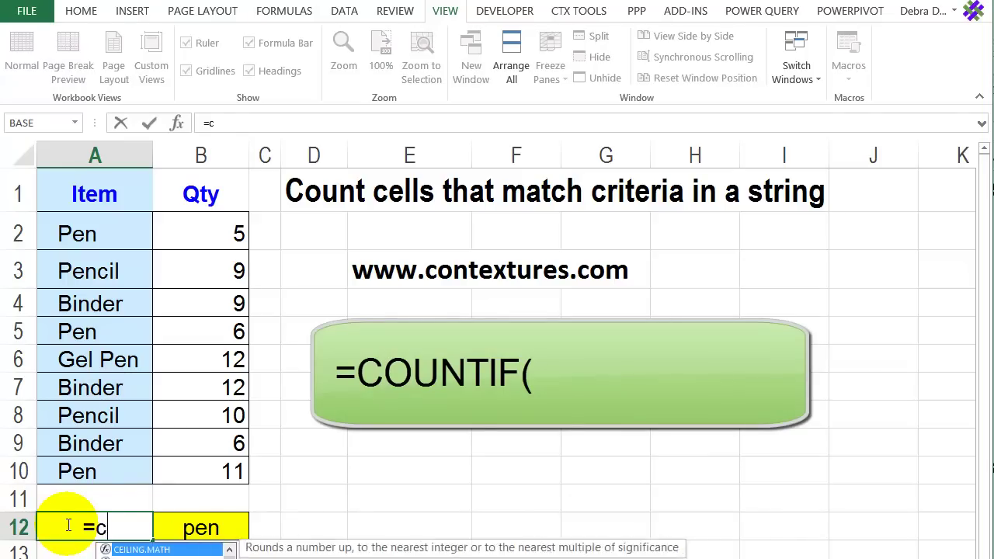
pyautogui.write('ountif(')
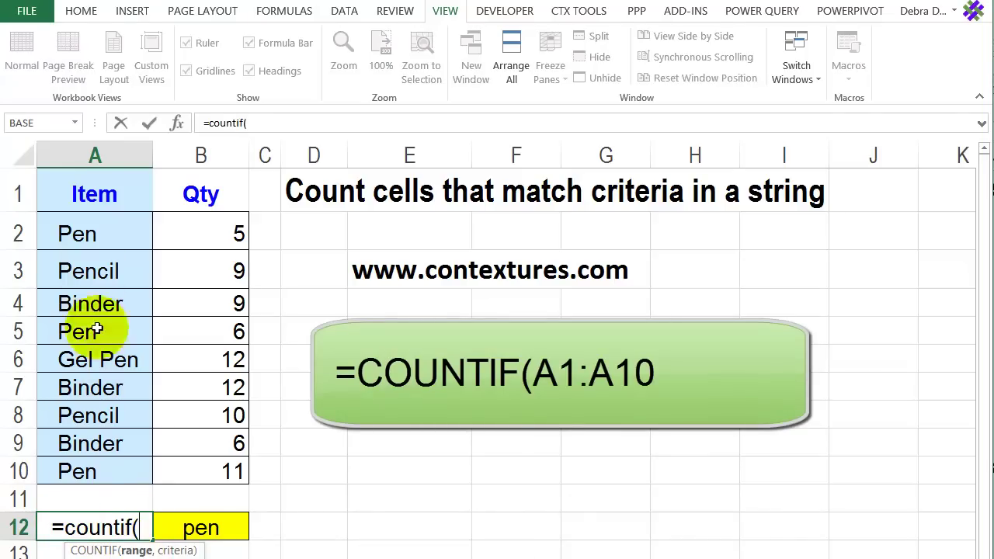
pyautogui.moveTo(94, 190); pyautogui.dragTo(88, 479)
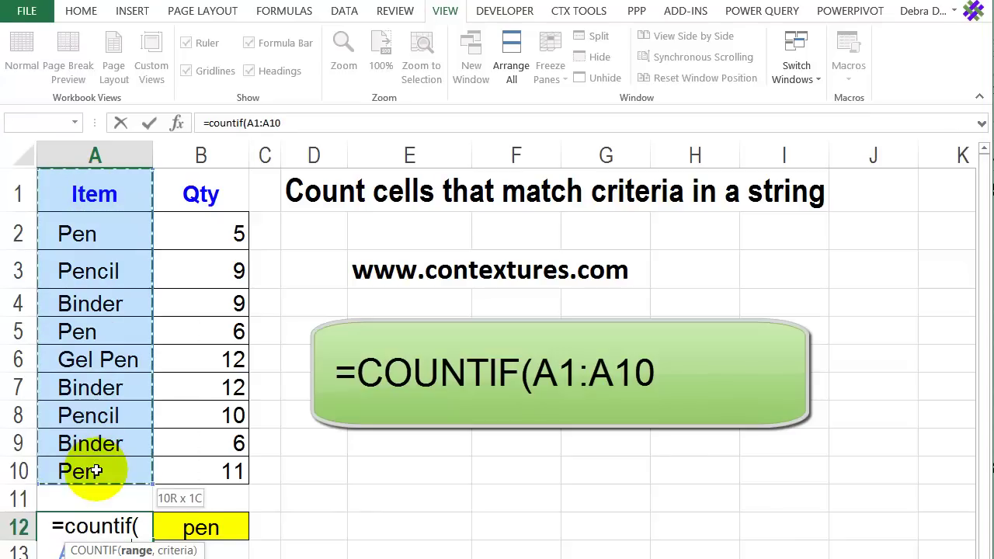
pyautogui.write(',')
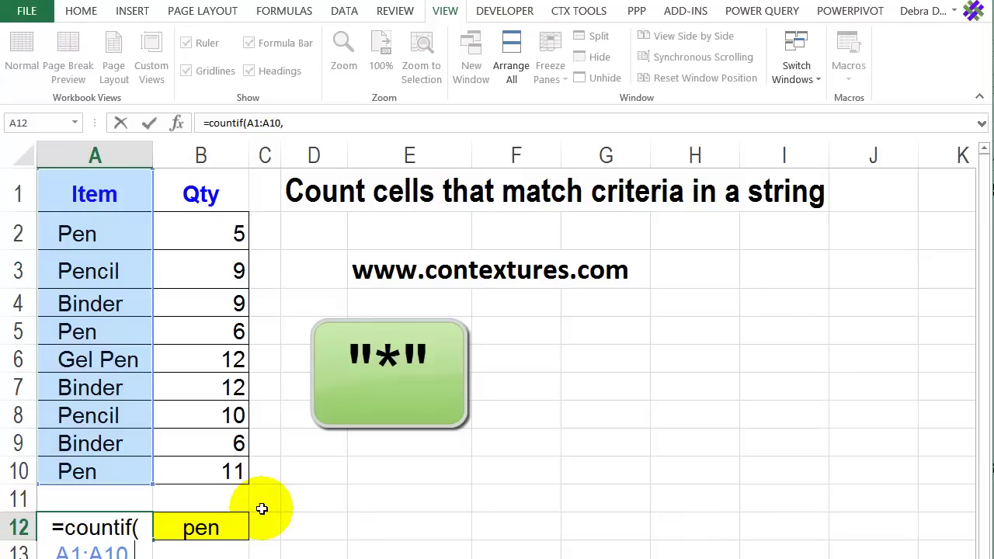
pyautogui.write('"*"')
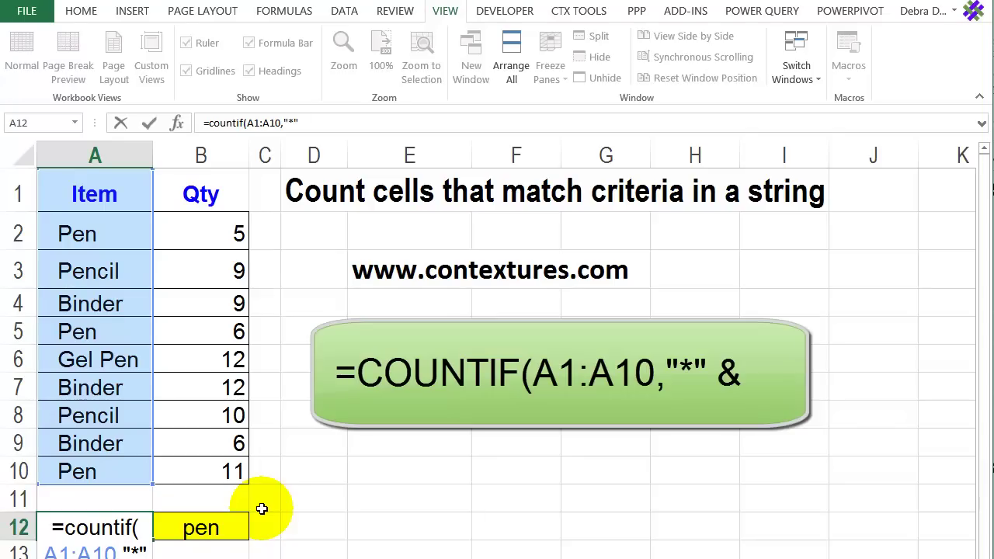
pyautogui.write('&')
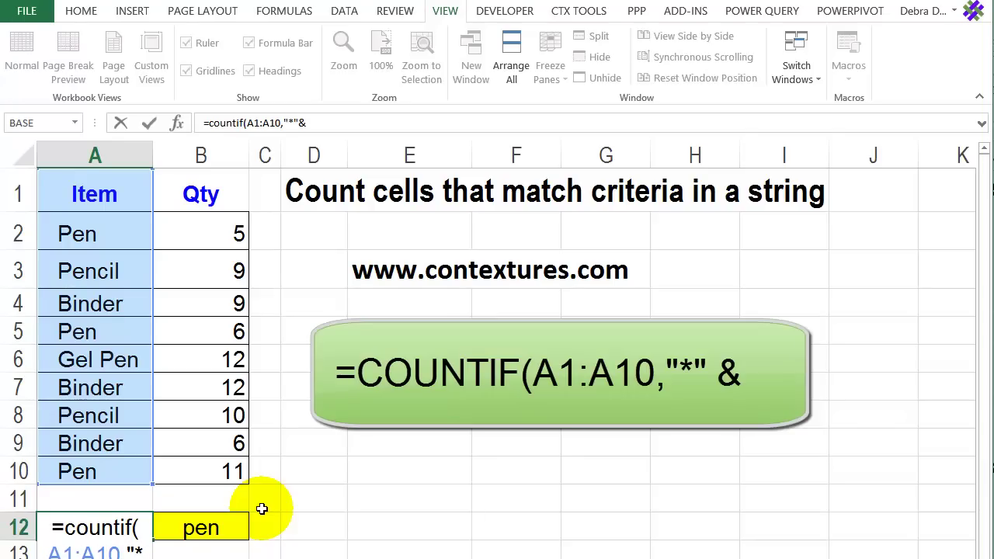
pyautogui.click(224, 523)
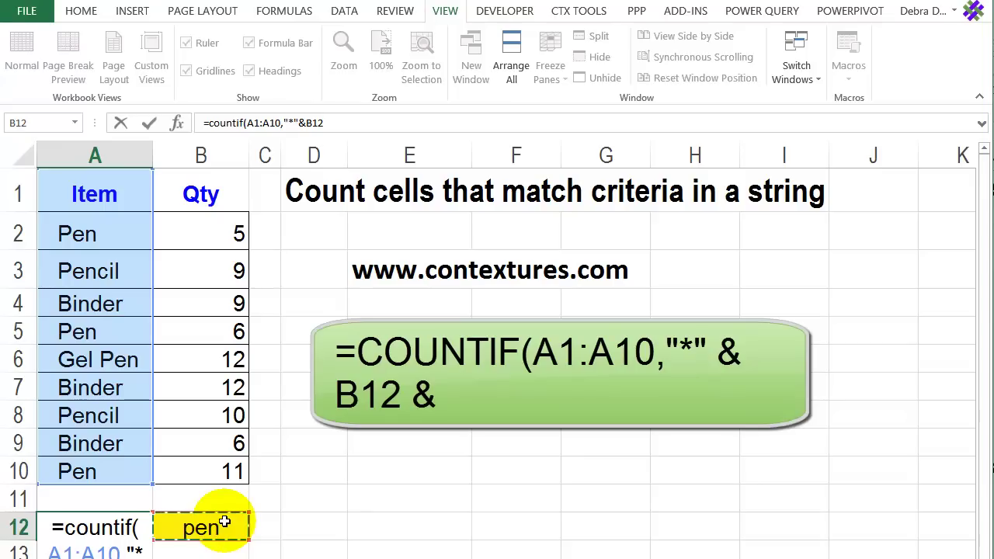
pyautogui.write('&"*')
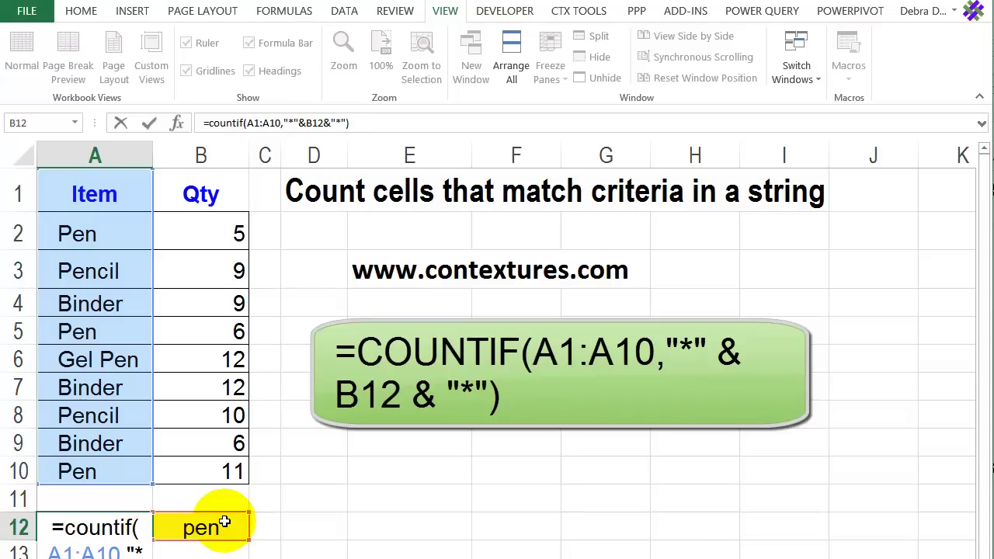
pyautogui.press('Return')
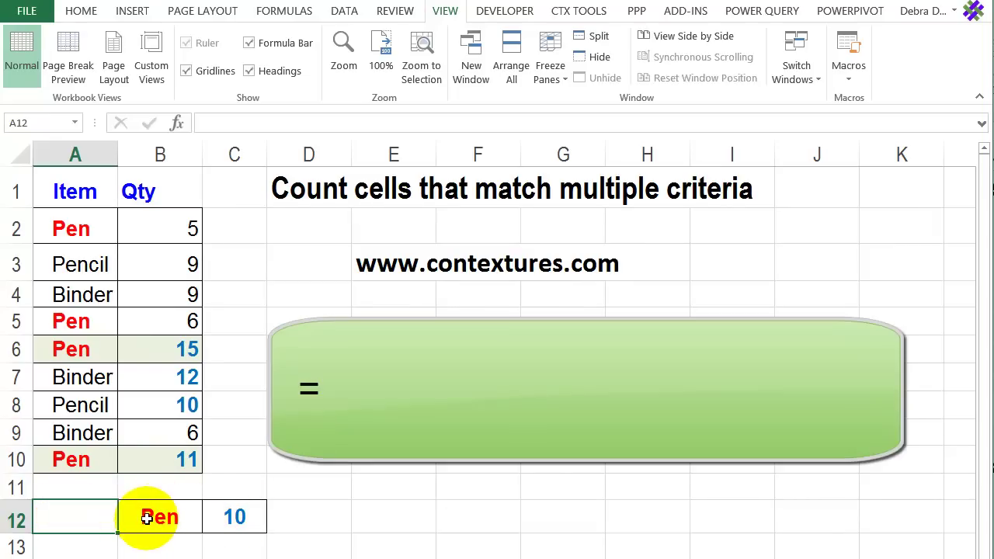
# Enter =COUNTIFS(A1:A10,B12,B1:B10,">="&C12) in cell A12 to count rows matching the item in B12 with a quantity of at least C12.
pyautogui.write('=')
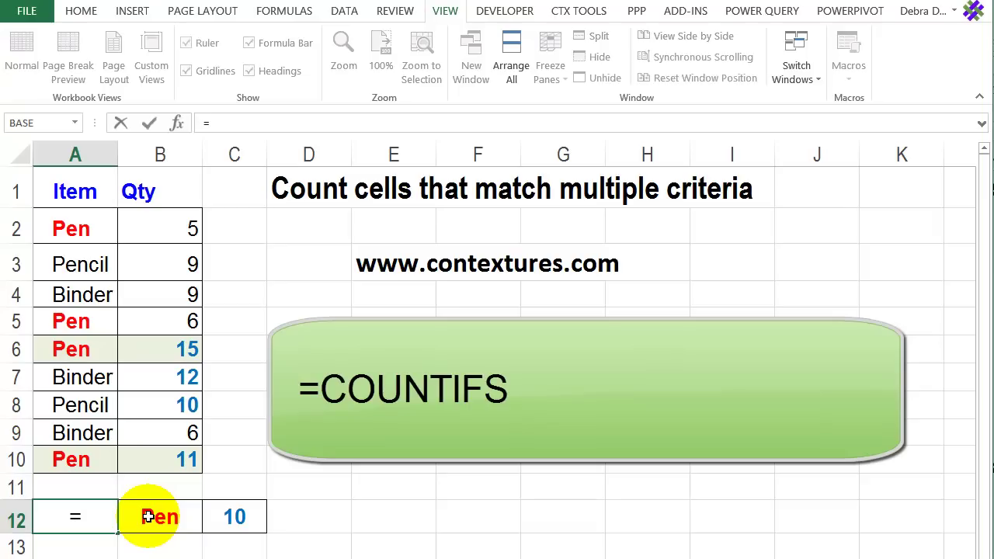
pyautogui.write('countifs')
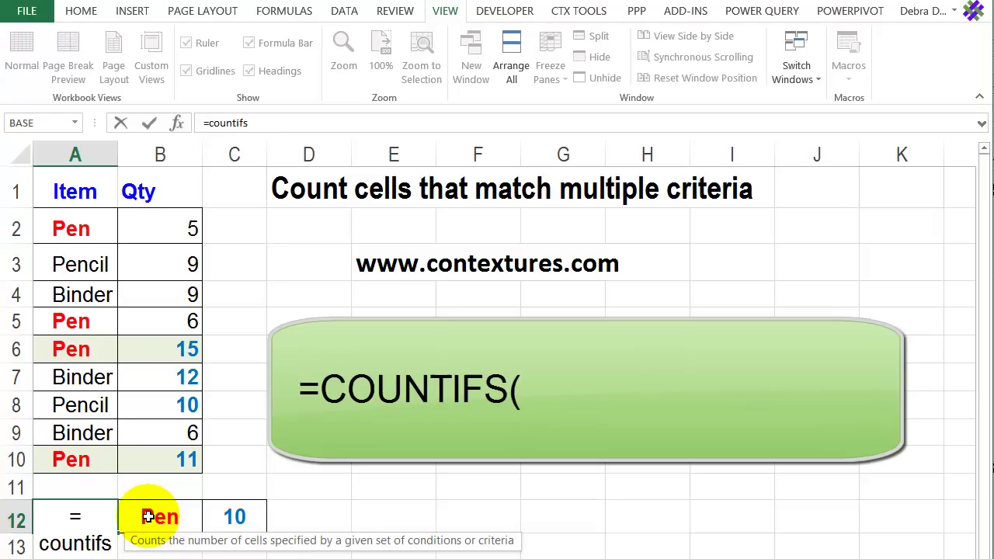
pyautogui.write('(')
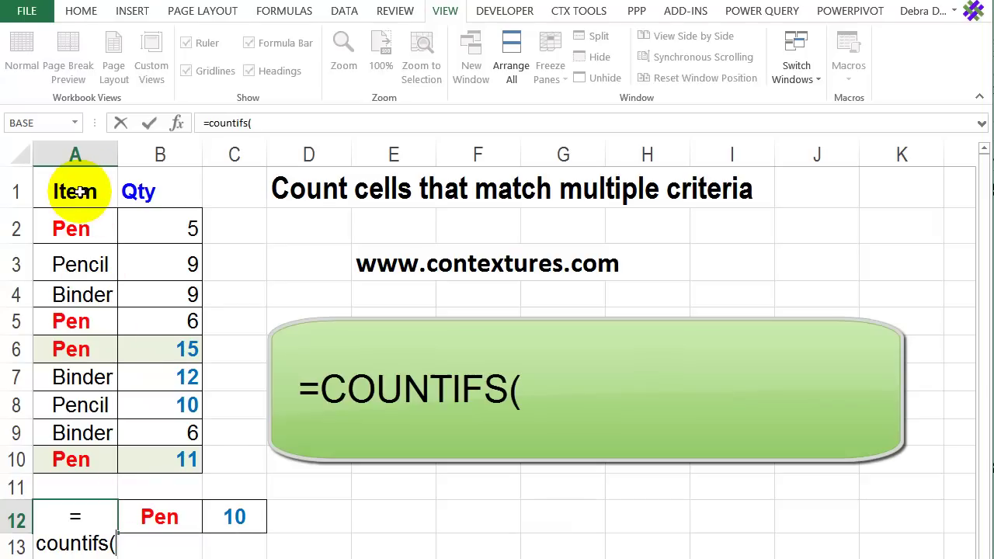
pyautogui.moveTo(79, 191); pyautogui.dragTo(74, 457)
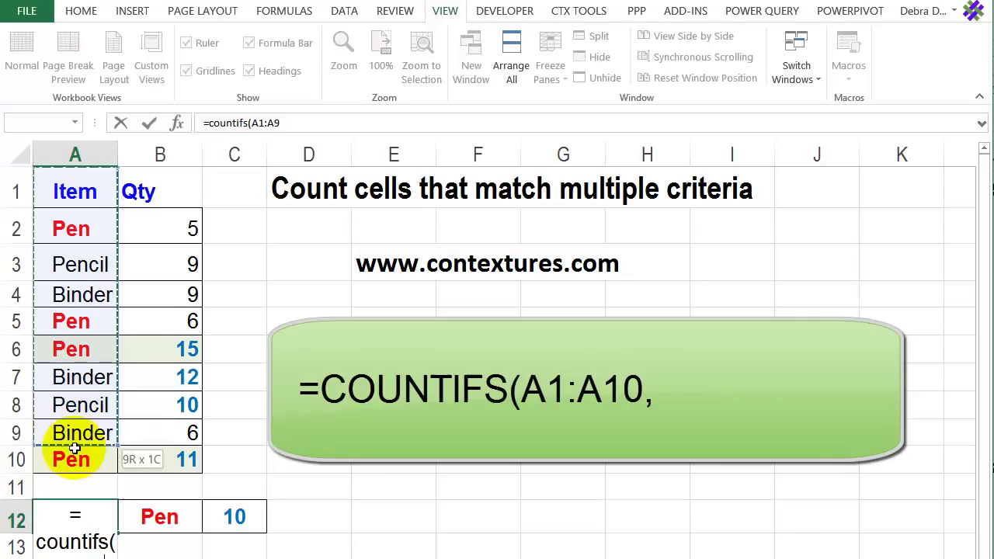
pyautogui.write(',')
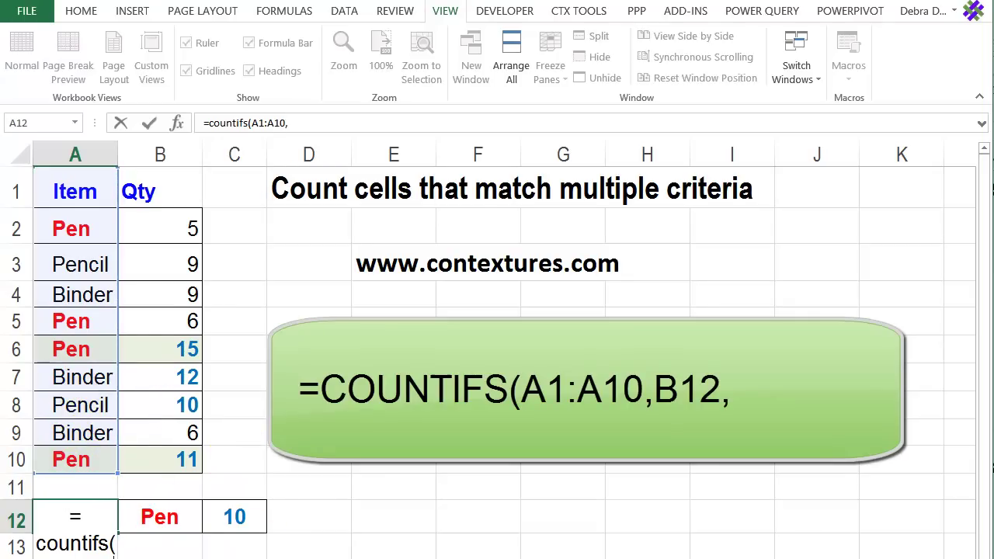
pyautogui.click(160, 515)
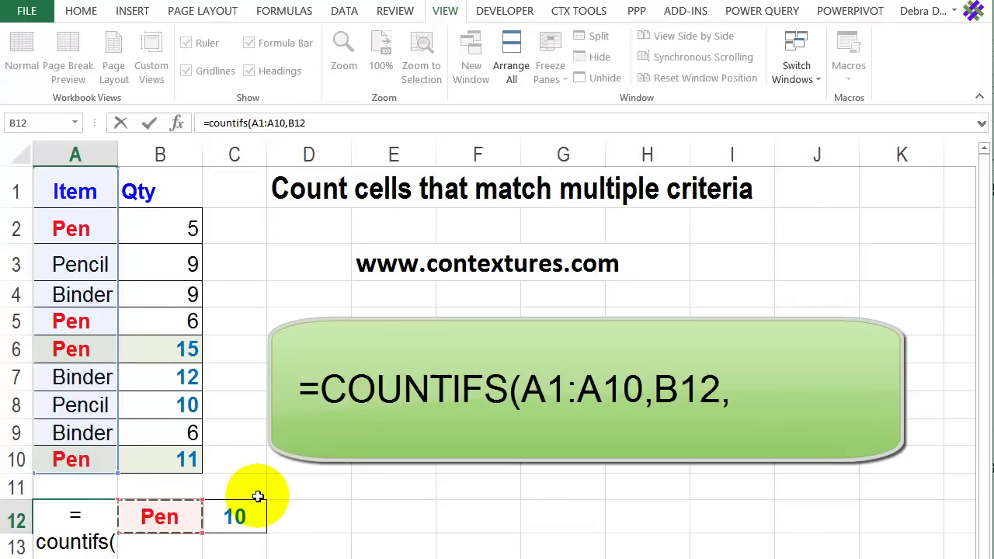
pyautogui.write(',')
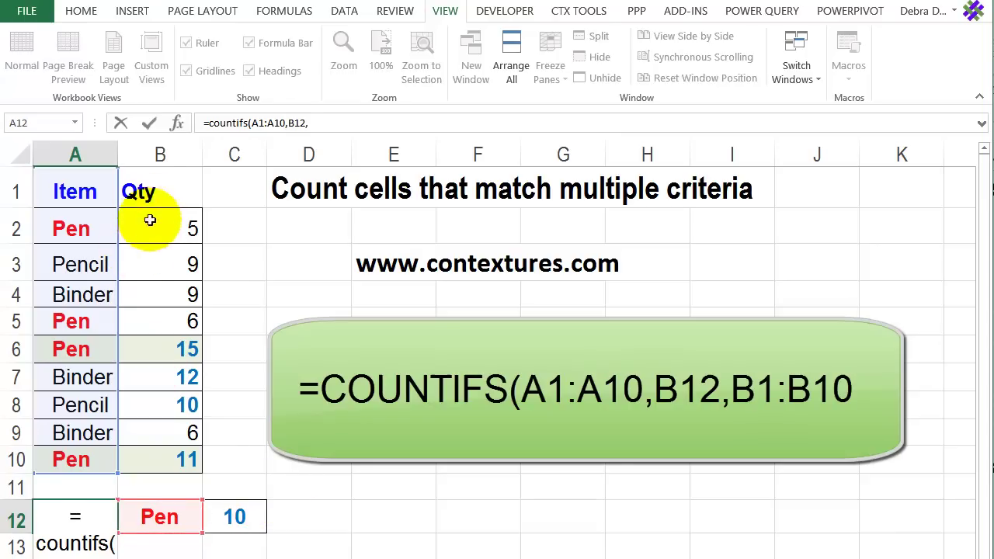
pyautogui.moveTo(155, 188); pyautogui.dragTo(150, 455)
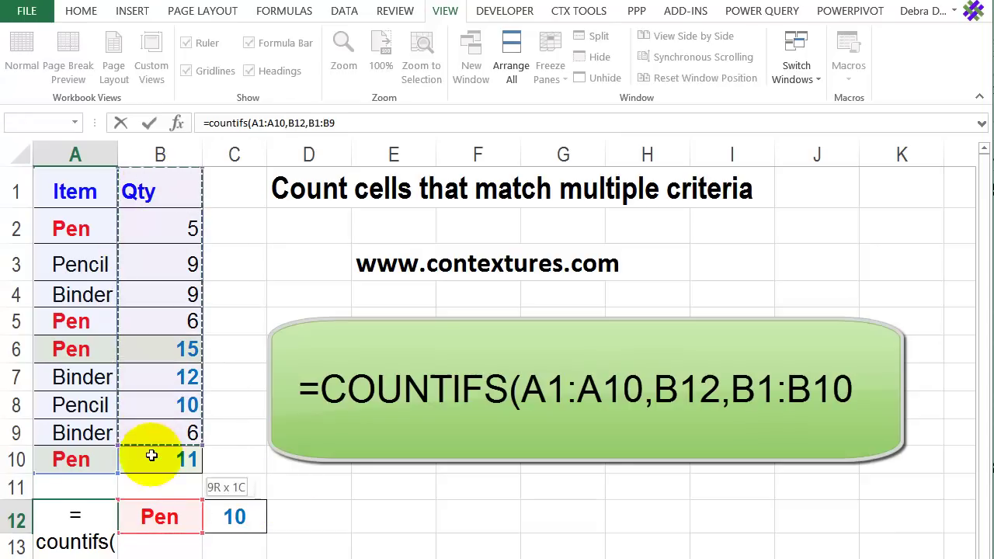
pyautogui.write(',">=')
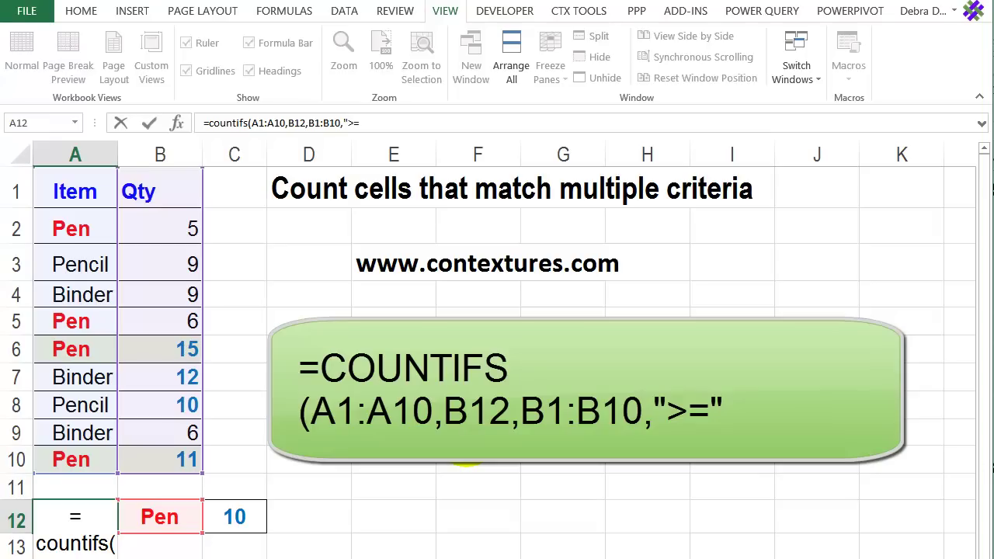
pyautogui.write('"&')
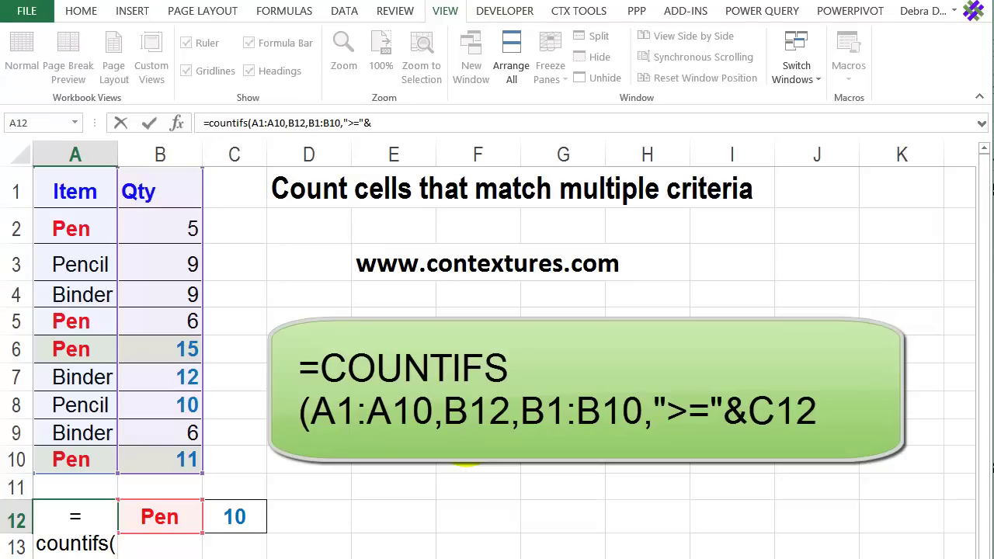
pyautogui.click(245, 517)
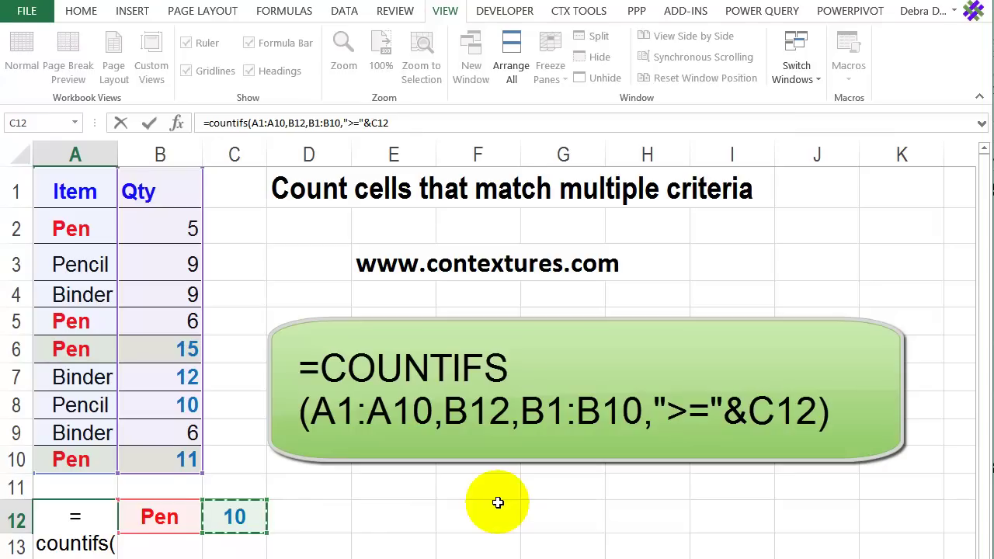
pyautogui.write(')')
pyautogui.press('Return')
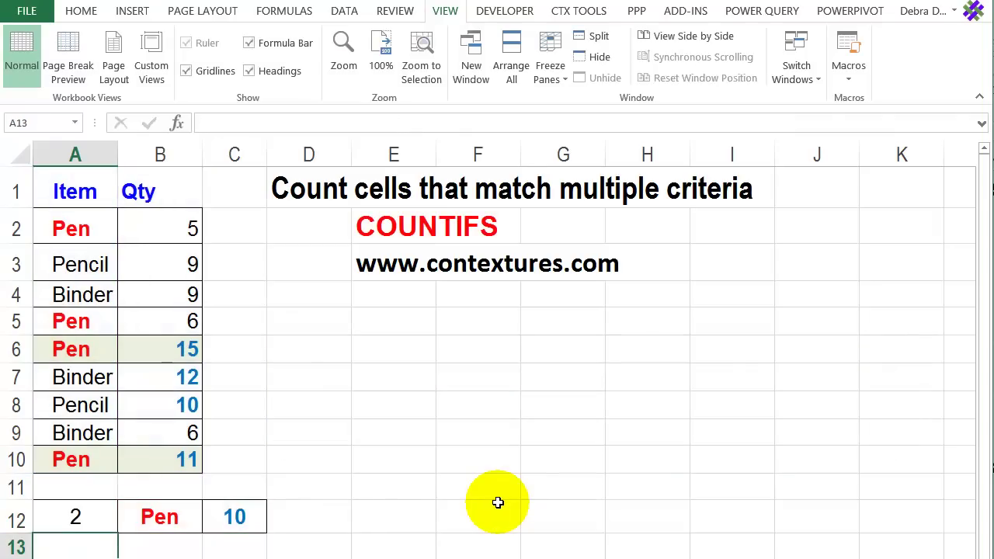
pyautogui.click(95, 517)
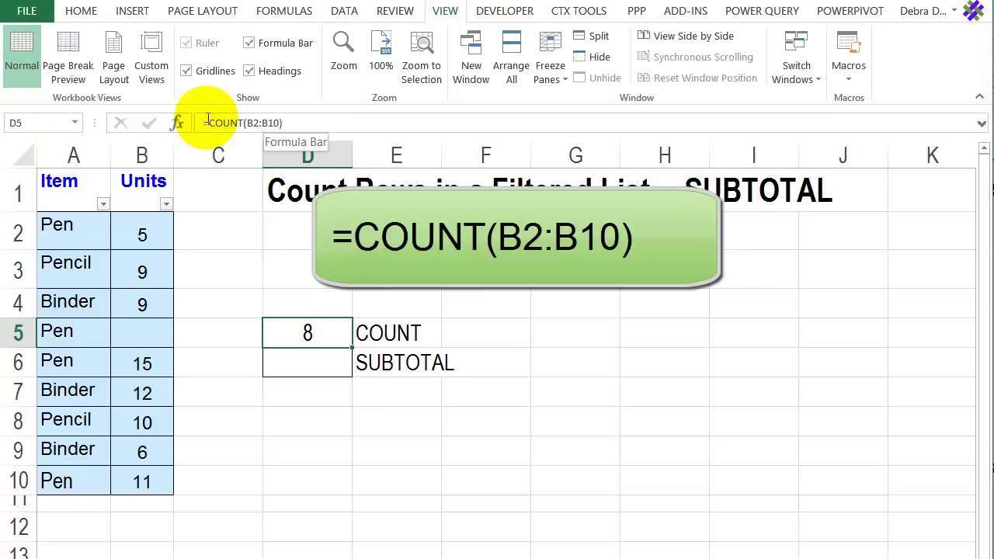
# Review the COUNT formula in D5 and enter =SUBTOTAL(102,B2:B10) in cell D6 to count only the visible numbers in the Units column.
pyautogui.click(290, 121)
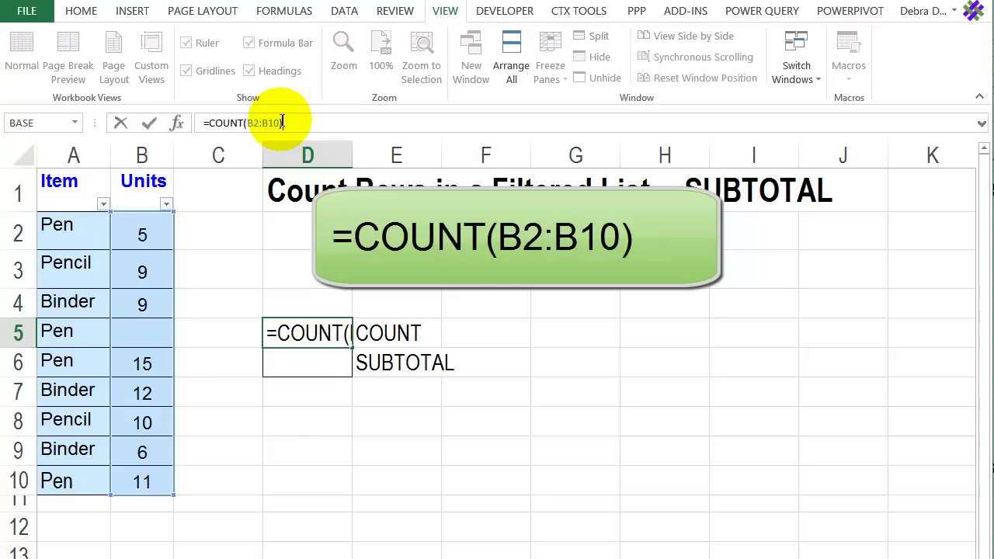
pyautogui.press('Return')
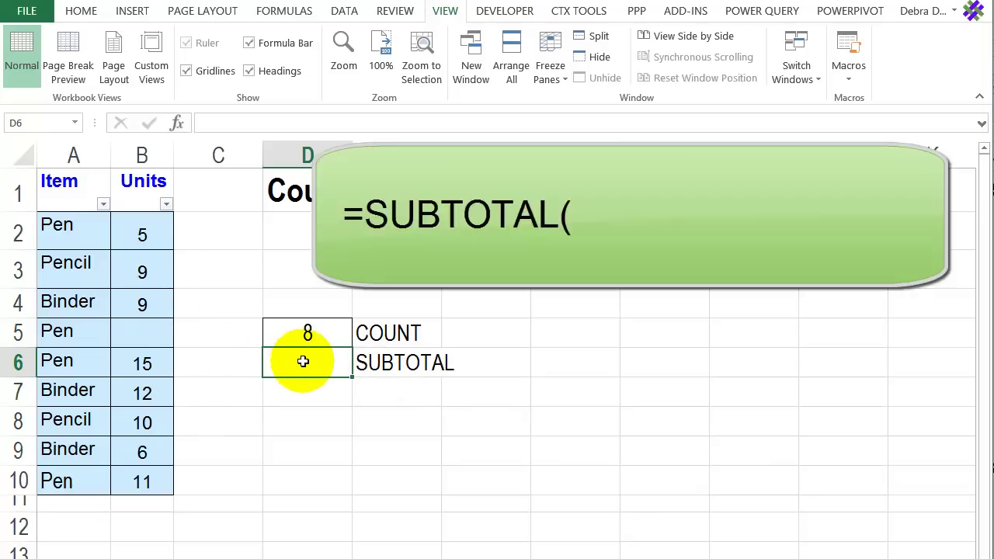
pyautogui.write('=')
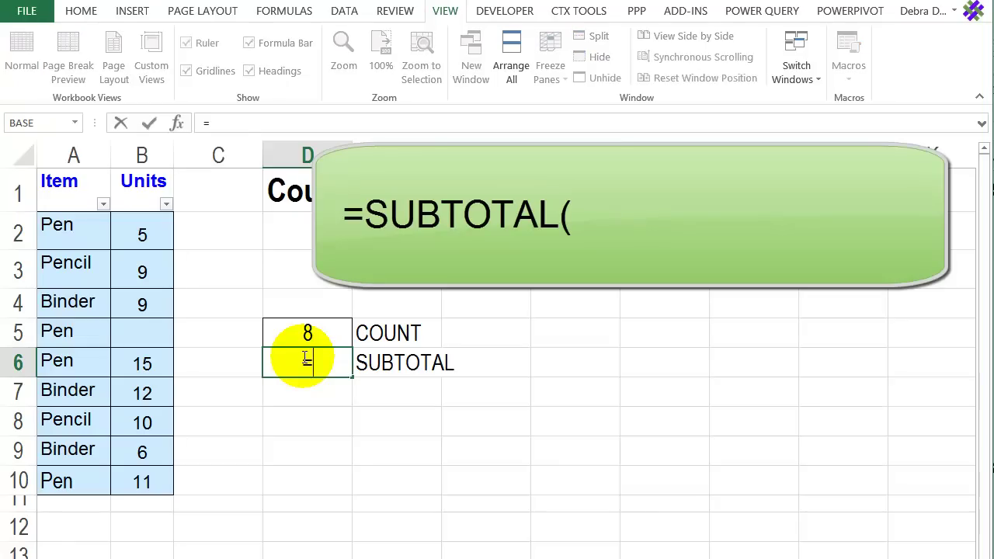
pyautogui.write('subtotal(')
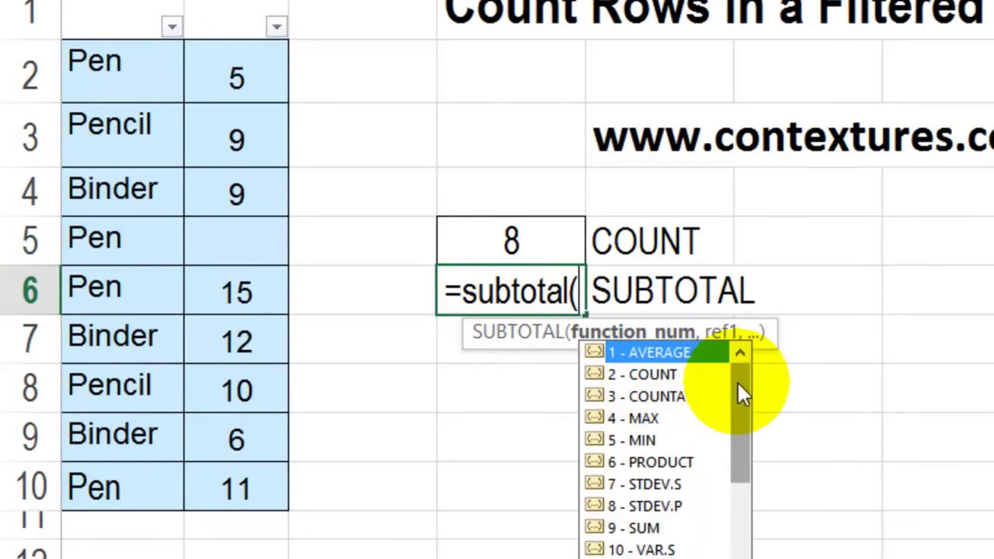
pyautogui.moveTo(742, 393); pyautogui.dragTo(750, 503)
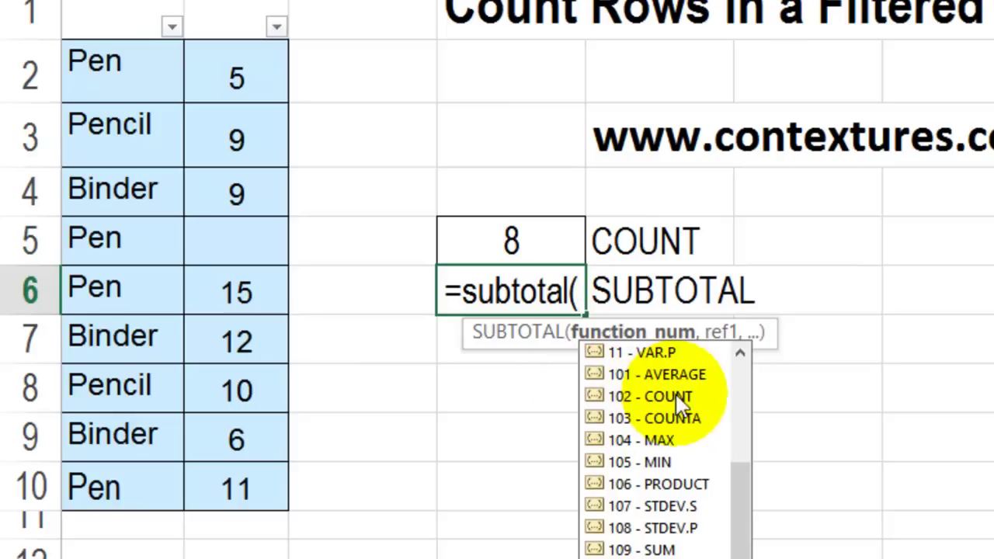
pyautogui.doubleClick(631, 397)
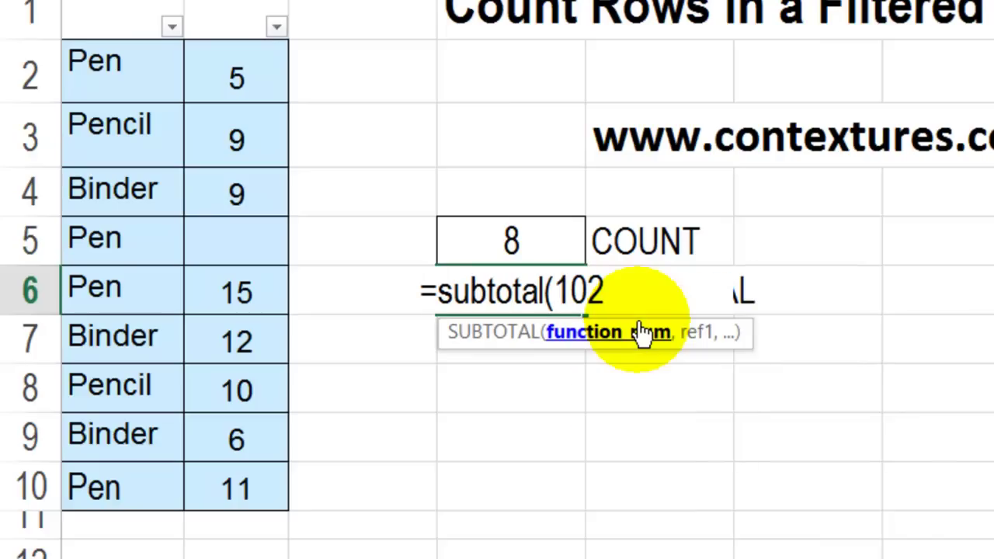
pyautogui.write(',')
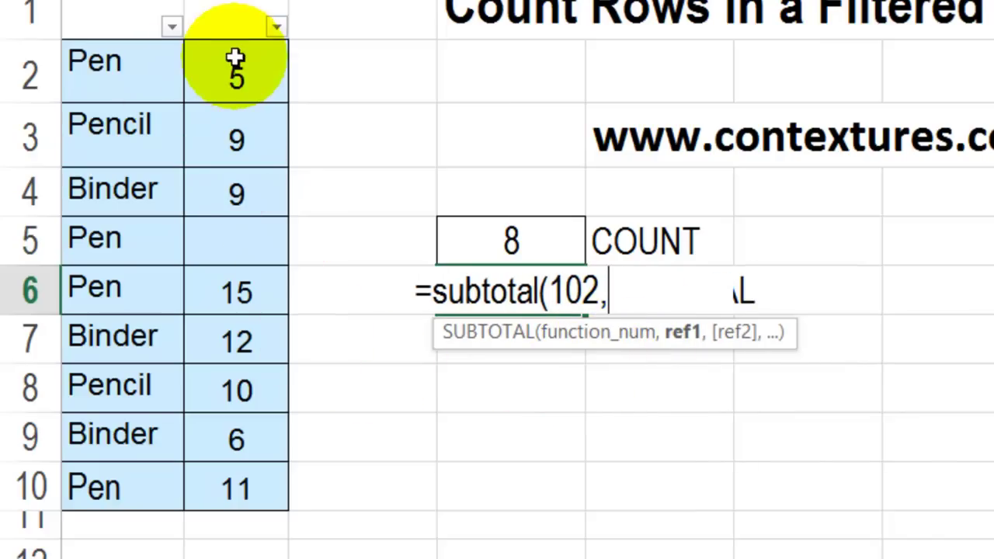
pyautogui.moveTo(235, 59); pyautogui.dragTo(240, 468)
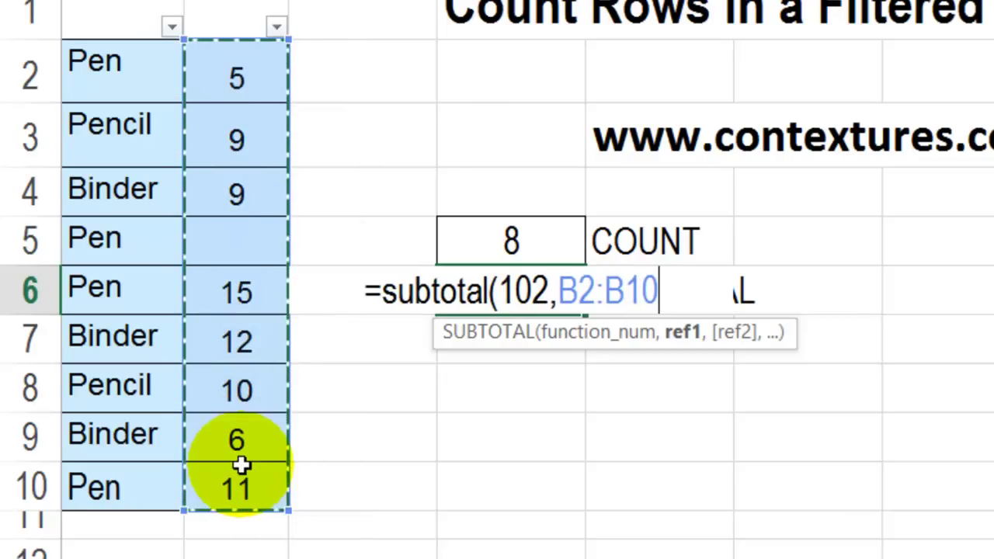
pyautogui.write(')')
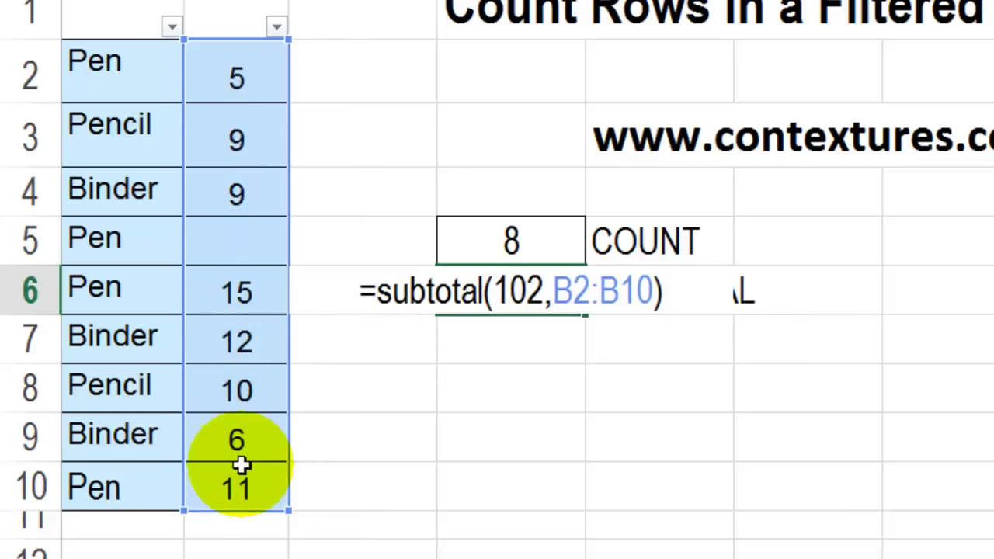
pyautogui.press('Return')
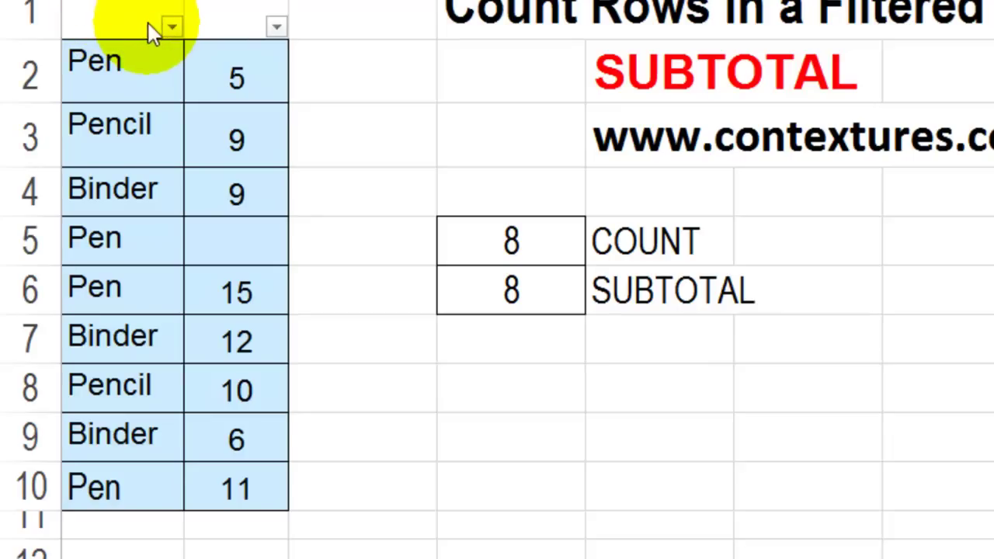
# Filter the Item column to exclude Binder, keeping Pen and Pencil, and select the COUNT cell D5.
pyautogui.click(173, 33)
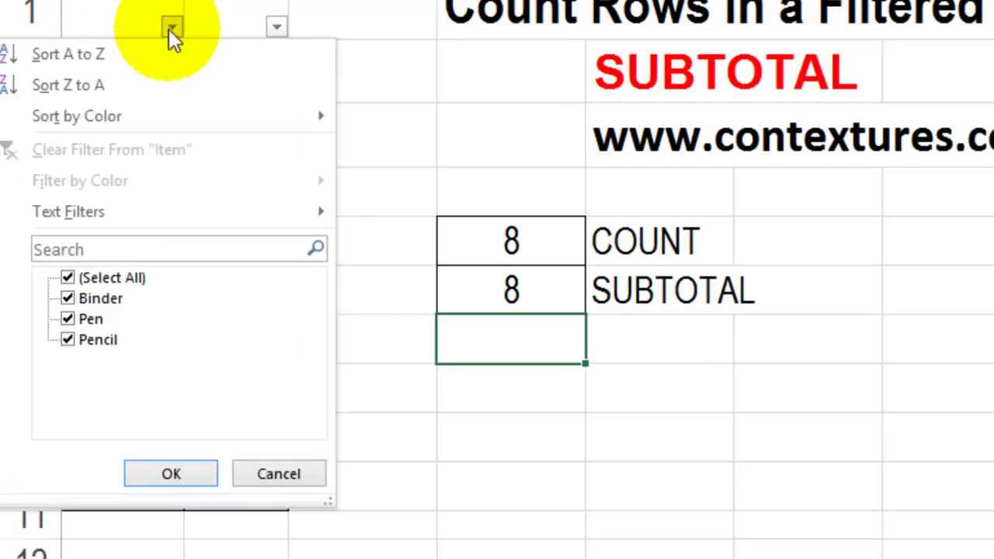
pyautogui.click(68, 300)
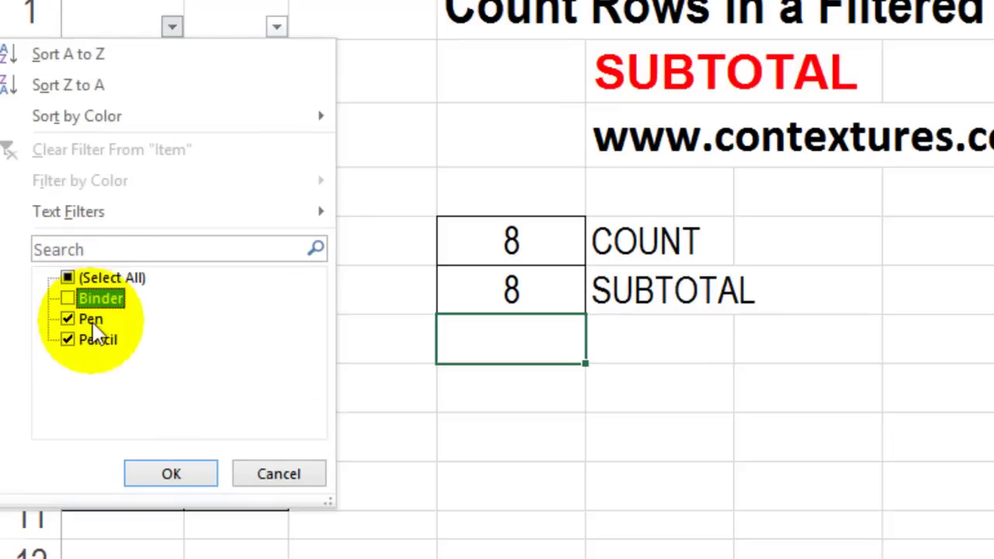
pyautogui.click(189, 479)
pyautogui.click(555, 175)
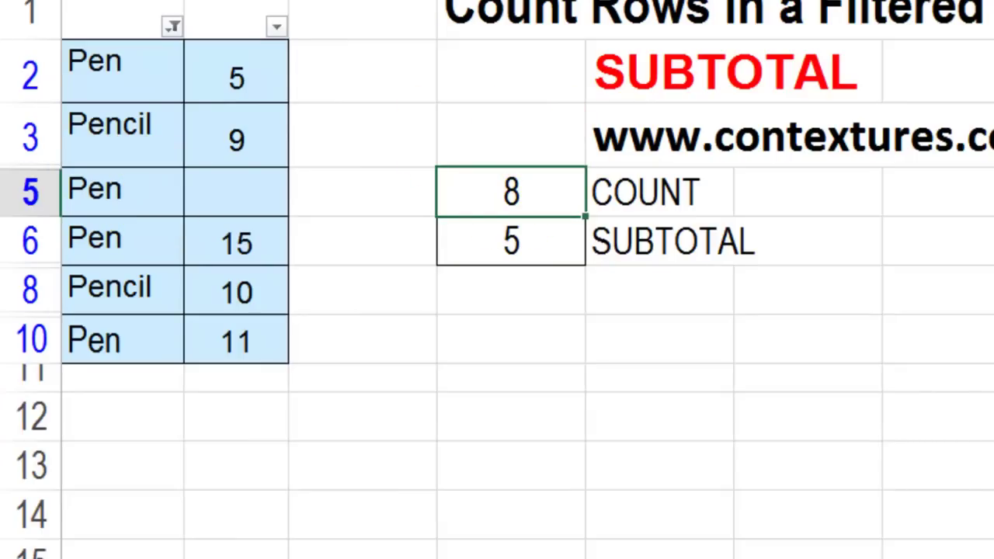